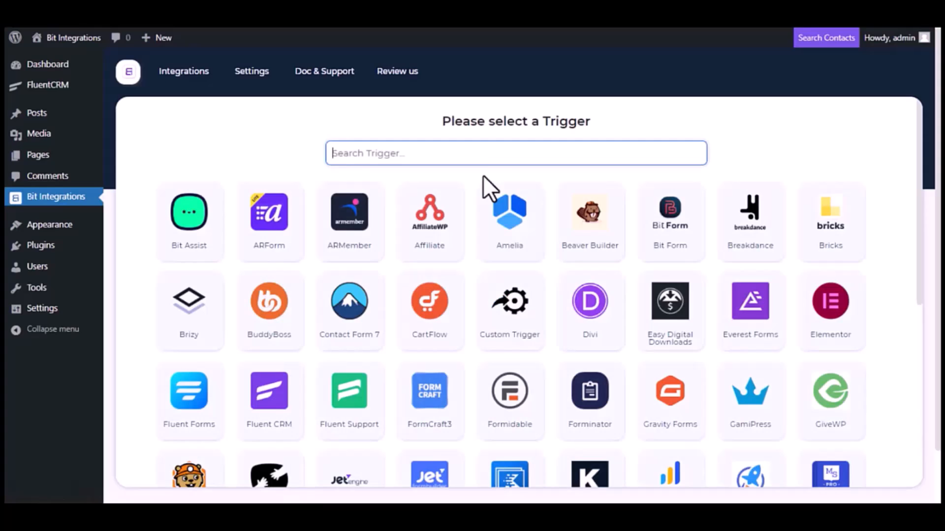
Step: Set Fluent CRM as the integration's trigger with the task "A contact is create" and proceed to the action selection
type("F")
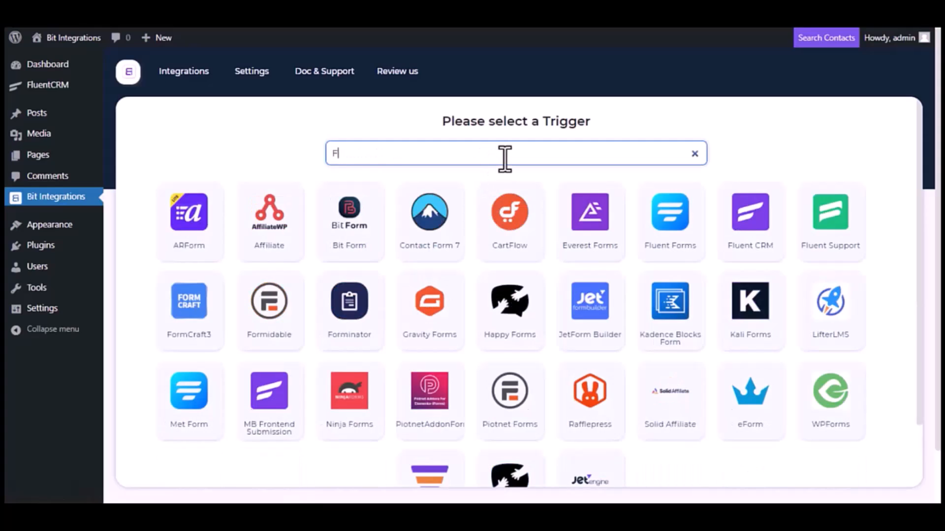
type("luent CRM")
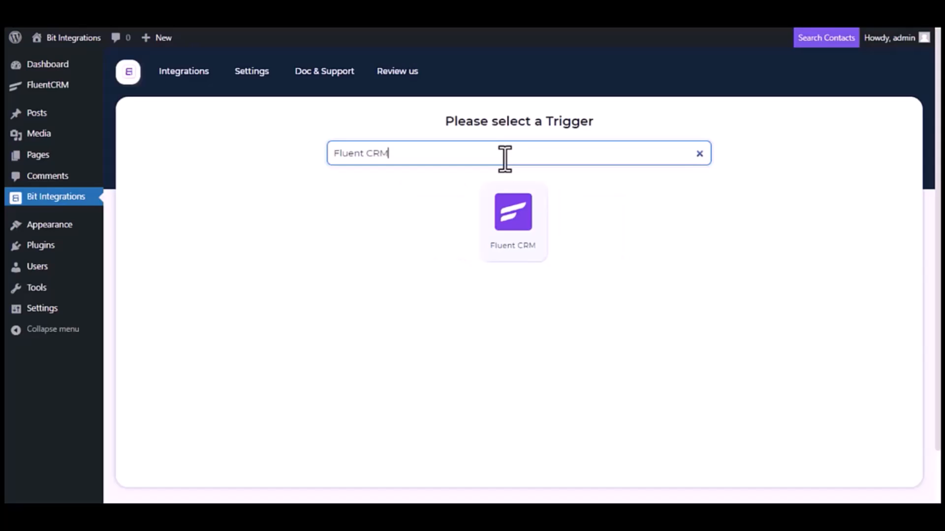
left_click(523, 237)
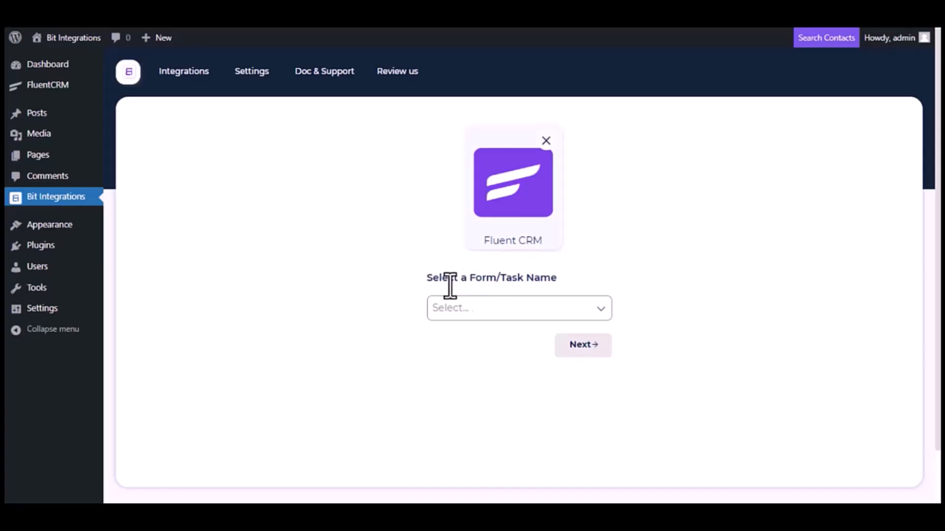
left_click(529, 309)
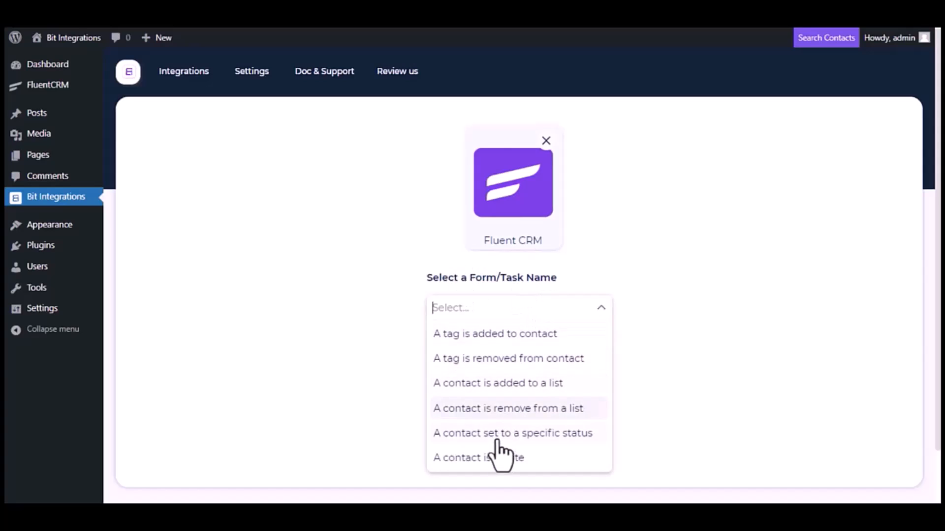
left_click(491, 460)
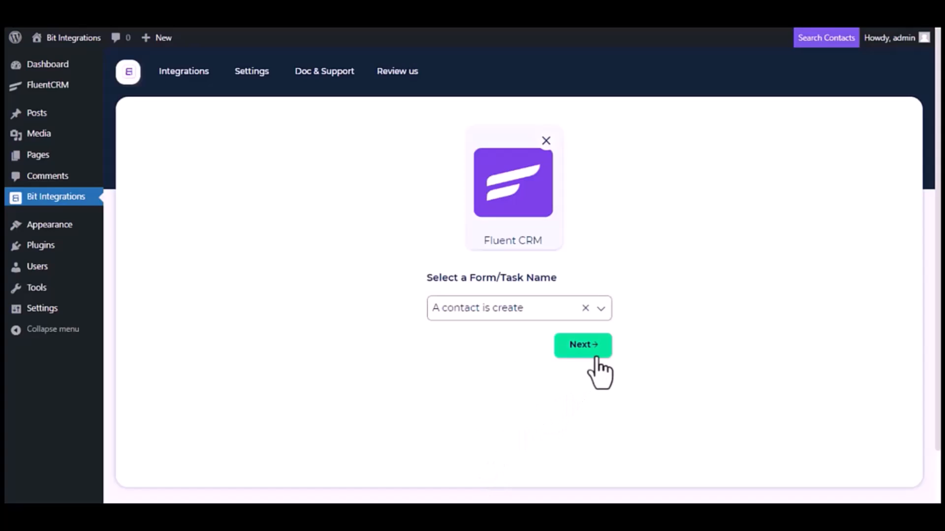
left_click(596, 357)
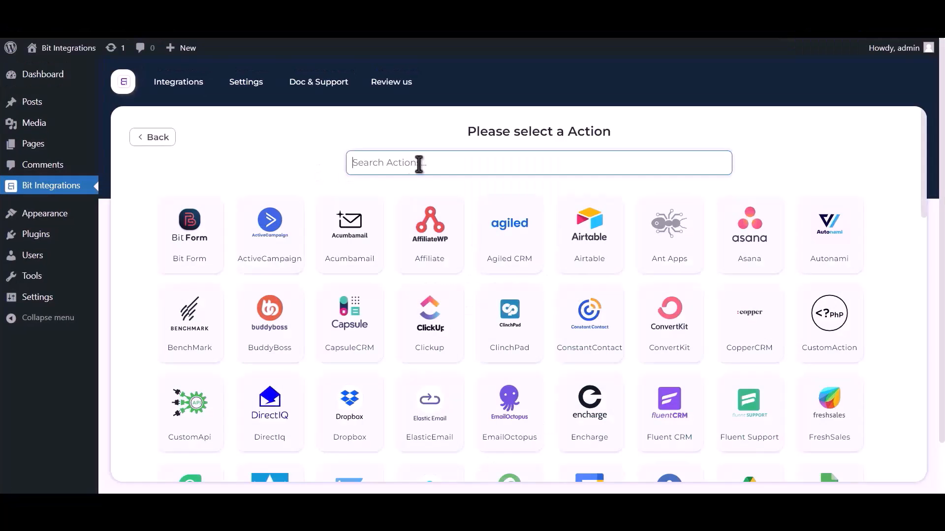
Step: Search the actions for "google sheet" and choose Google Sheet as the integration's action
type("goog")
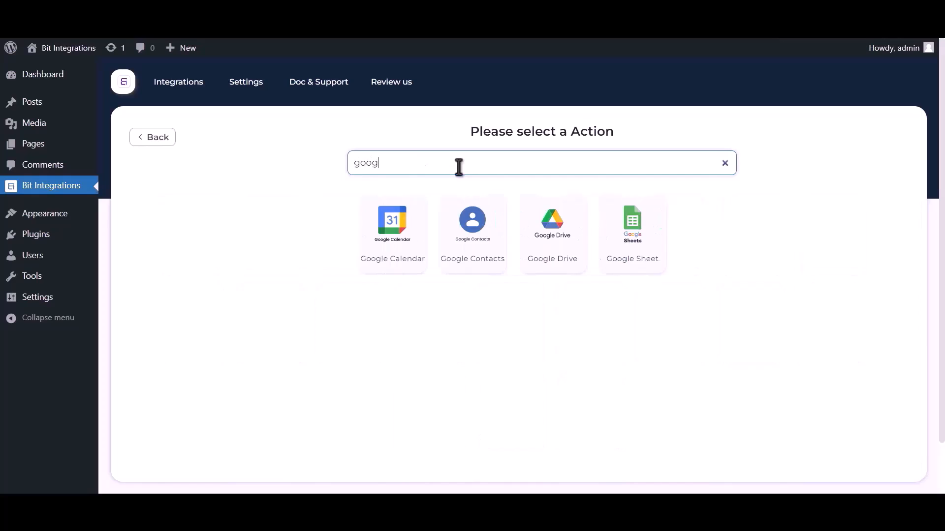
type("le sheet")
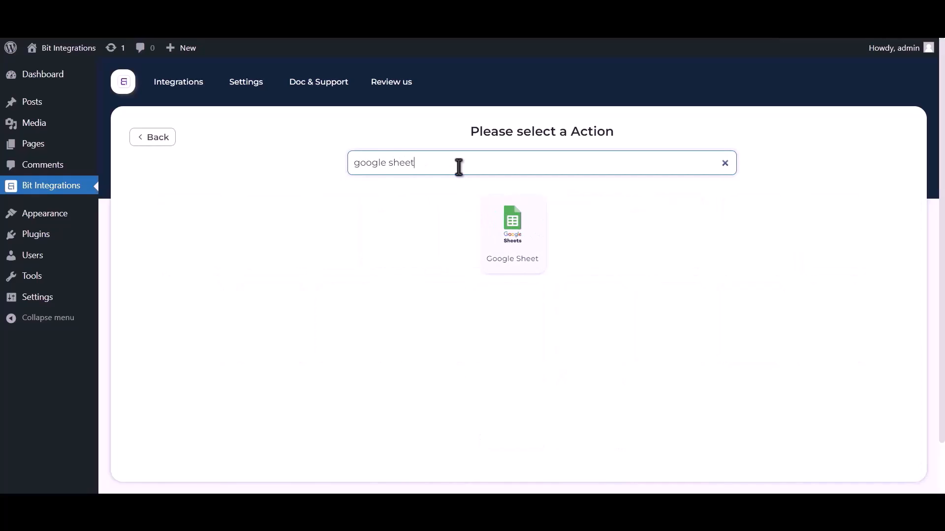
left_click(512, 236)
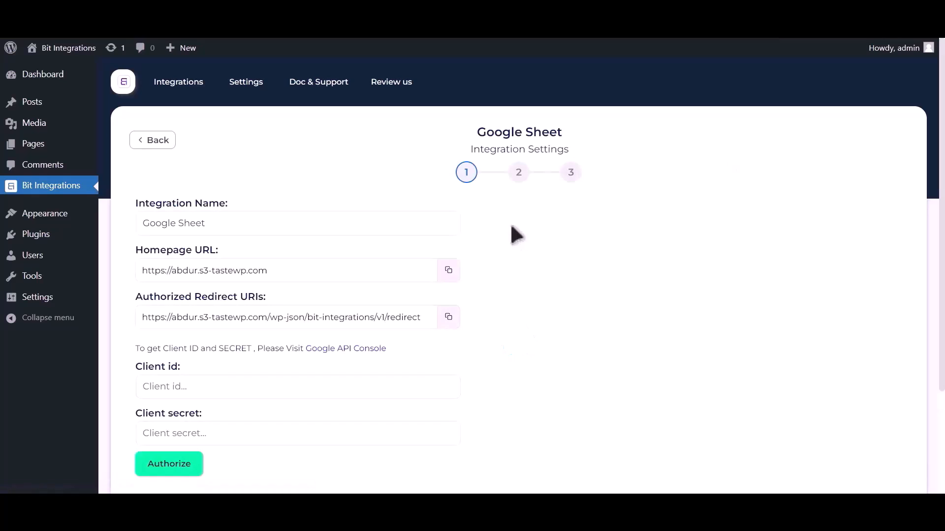
Step: Open the Google API Console from the integration settings, find the Google Drive API and enable it for the project
left_click_drag(136, 349, 304, 347)
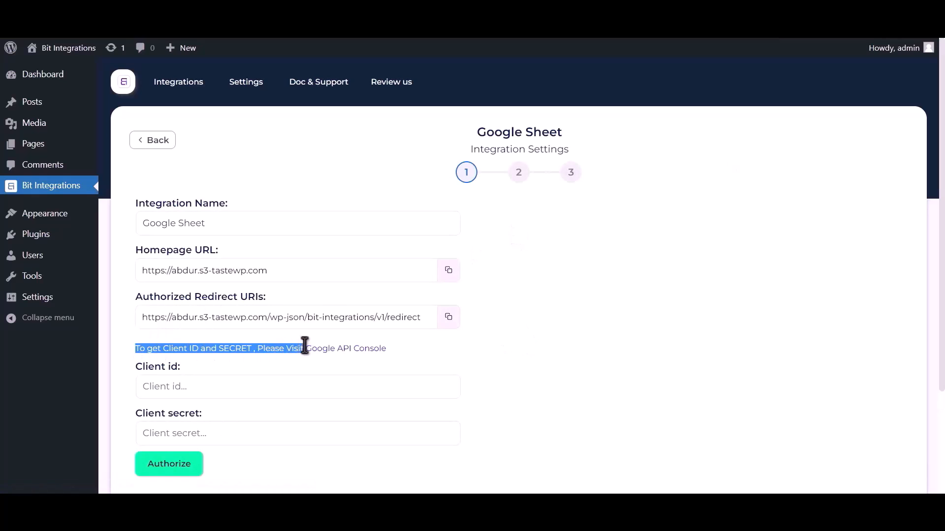
left_click(331, 350)
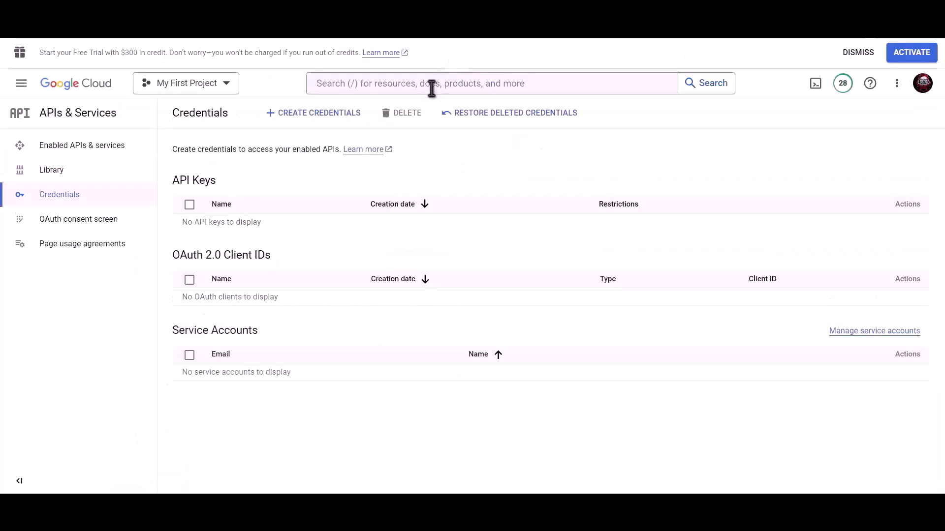
left_click(431, 89)
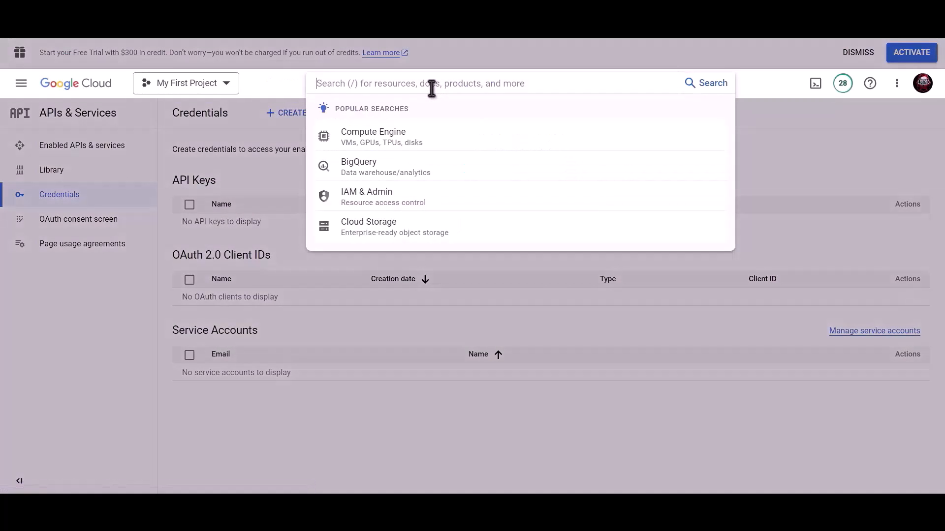
type("Google drive api")
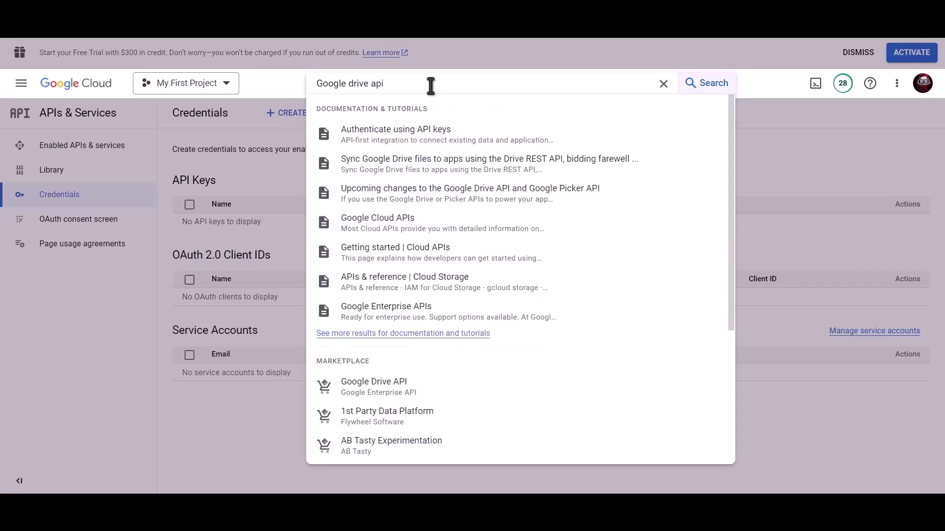
left_click(392, 388)
left_click(138, 244)
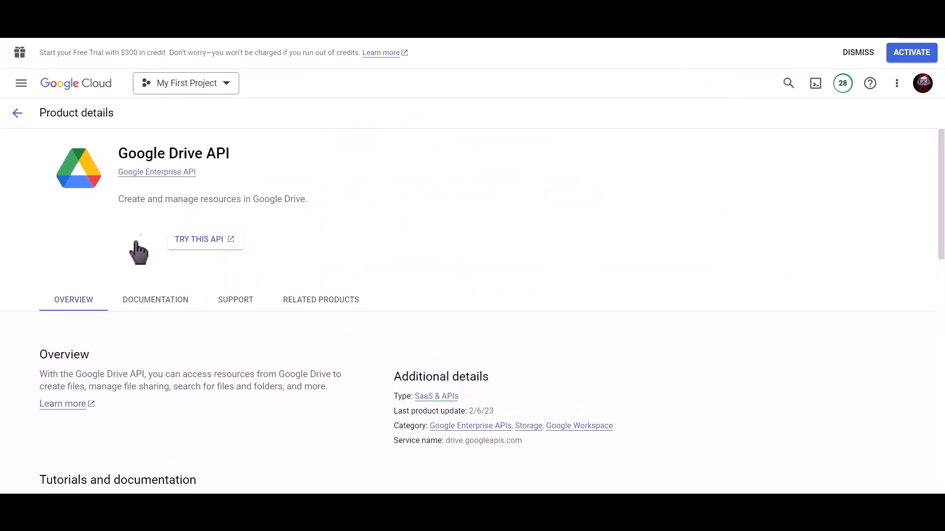
Step: Search Google Cloud for "google sheet" and enable the Google Sheets API for the project
left_click(505, 84)
type("goo")
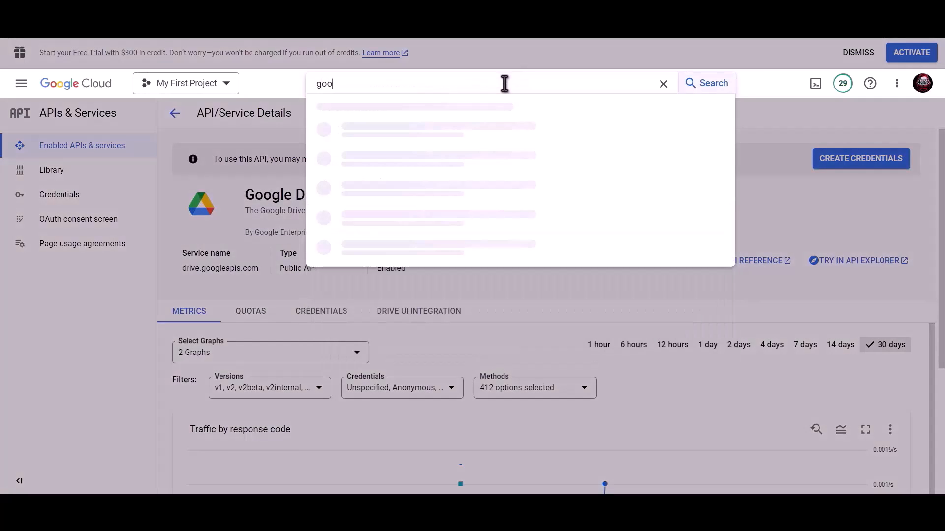
type("gle sheet")
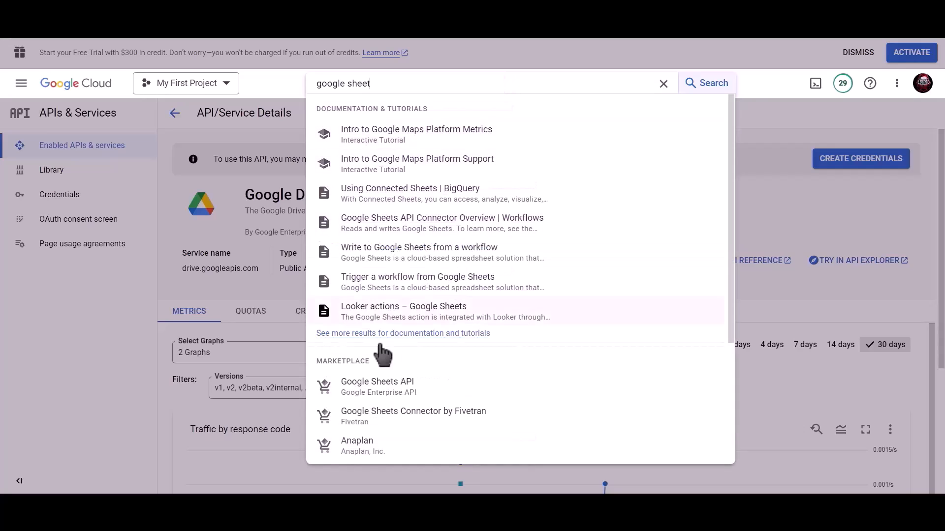
left_click(397, 389)
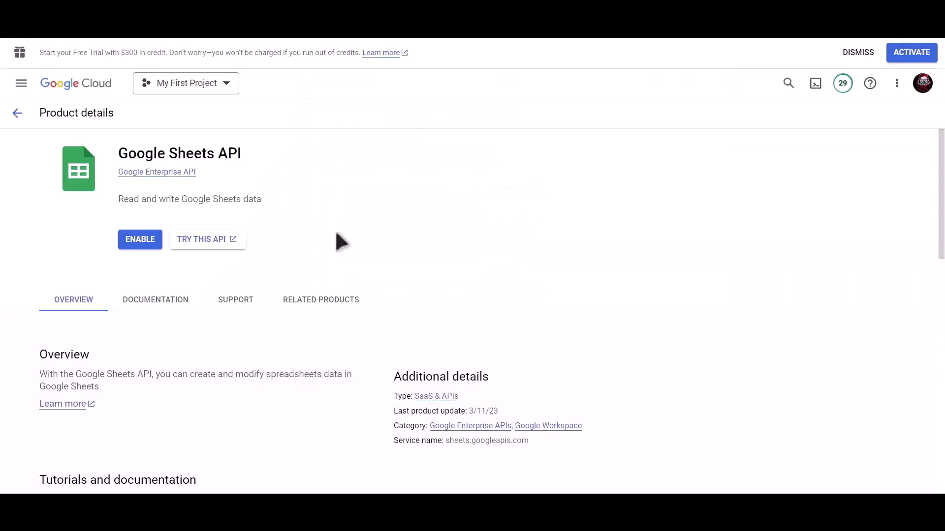
left_click(141, 241)
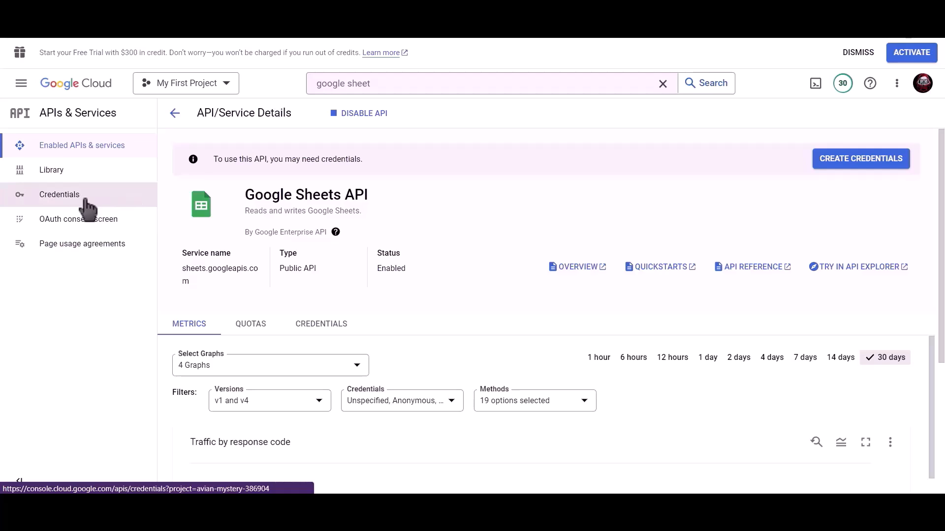
Step: Start a new OAuth client ID credential with application type Web application and the name "Bit Integrations"
left_click(30, 202)
left_click(325, 123)
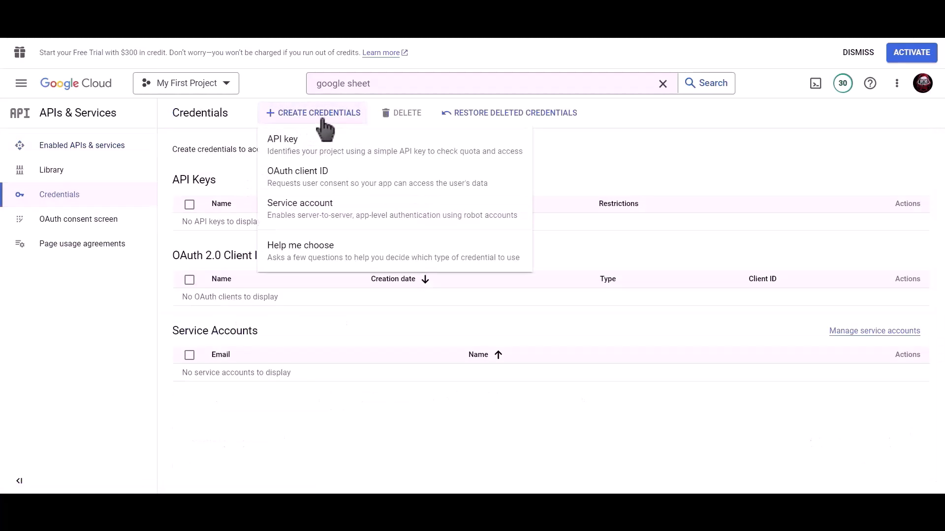
left_click(368, 186)
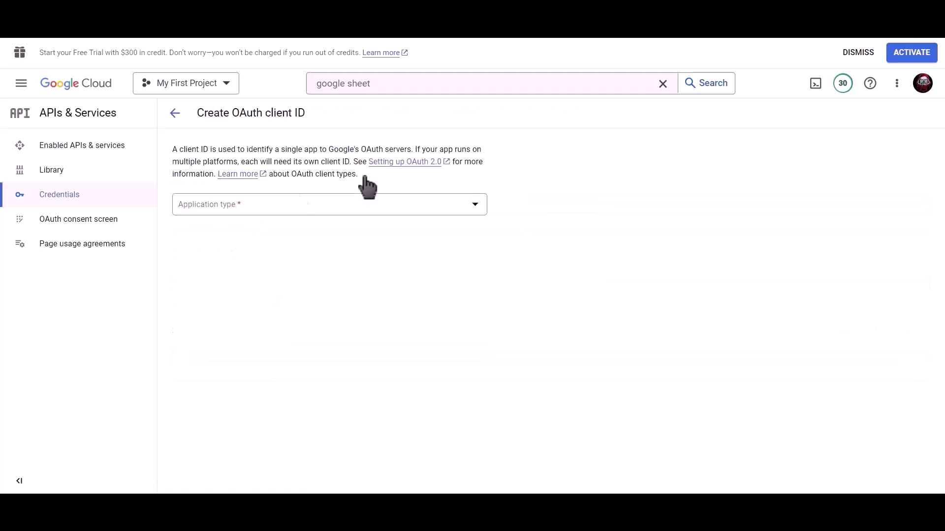
left_click(291, 204)
left_click(308, 216)
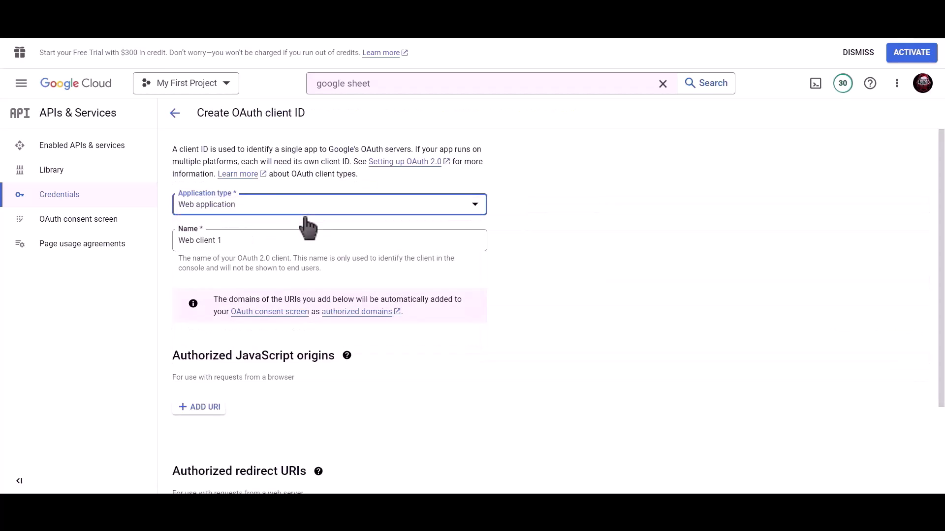
left_click(287, 238)
left_click_drag(287, 238, 176, 239)
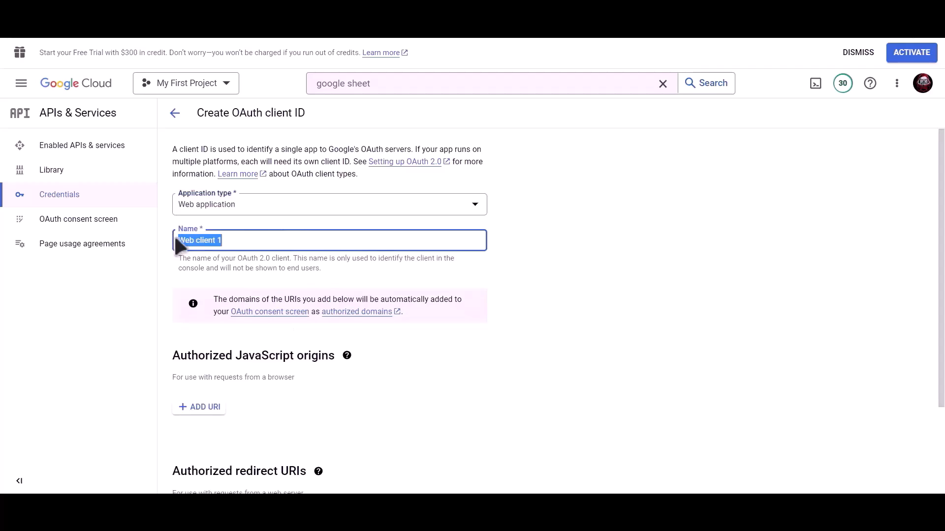
type("Bit Integrations")
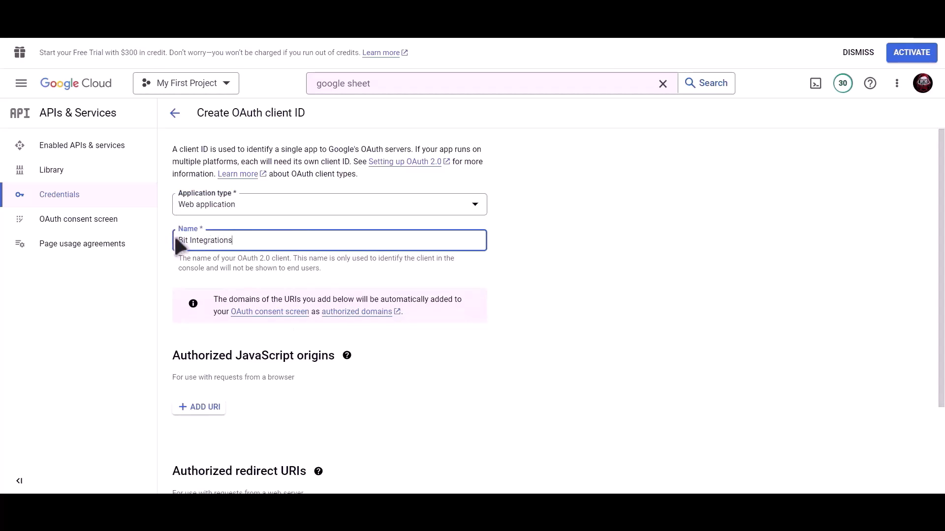
Step: Copy the authorized redirect URI from Bit Integrations, add it to the OAuth client in Google Cloud, and create the client
scroll(330, 261, "down", 3)
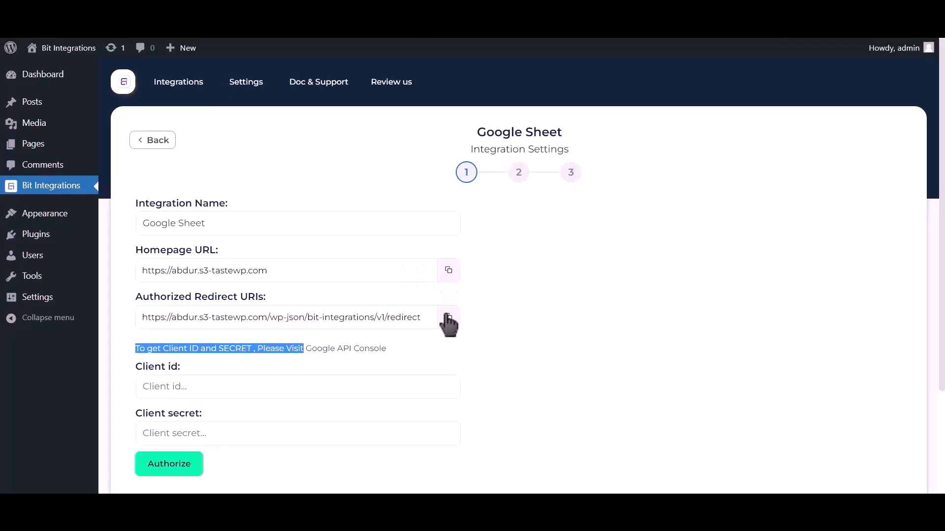
left_click(448, 319)
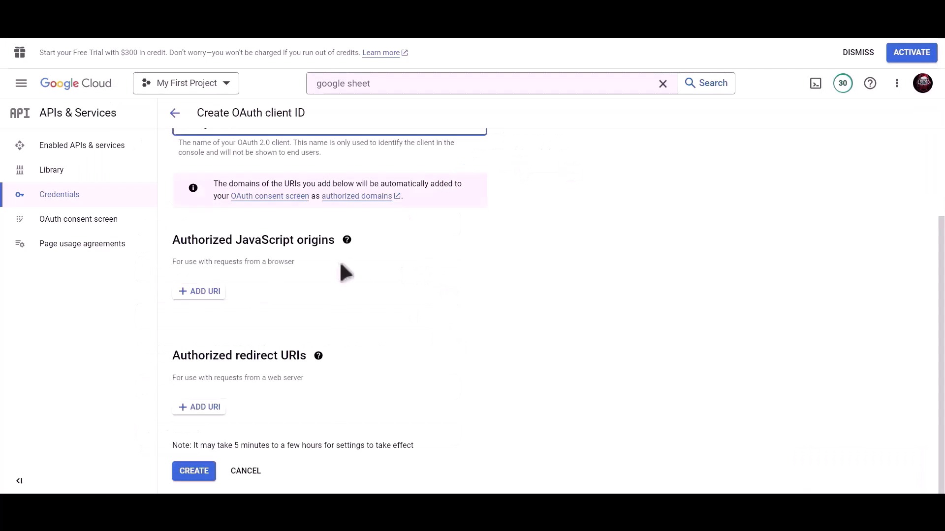
left_click(201, 407)
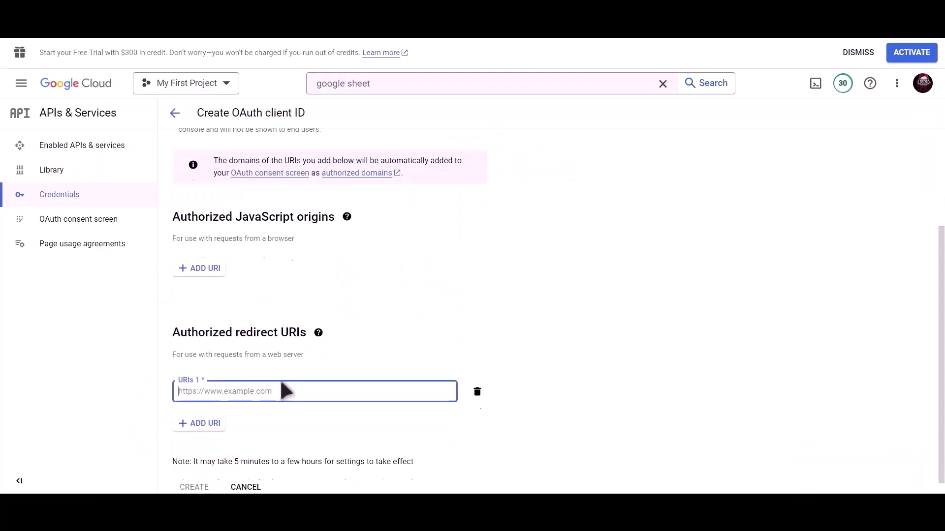
key("ctrl+v")
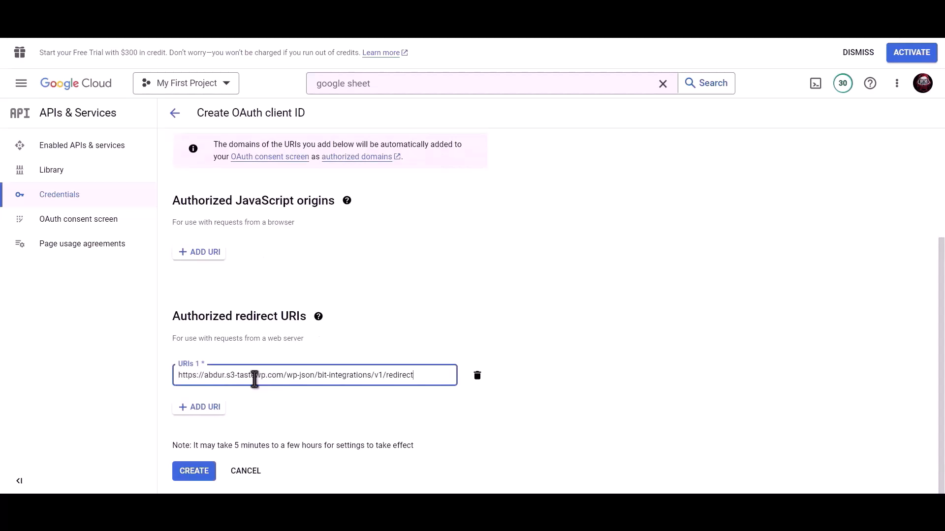
left_click(195, 476)
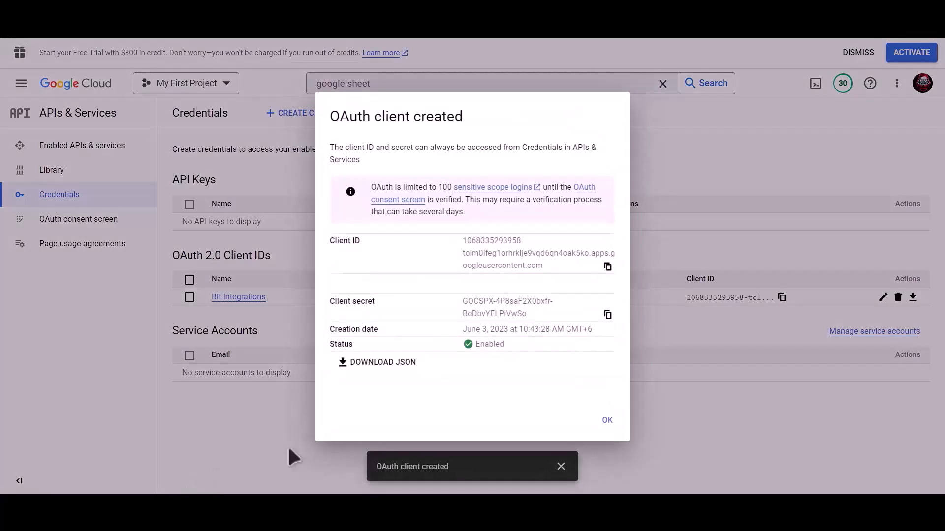
Step: Copy the new OAuth client's ID from Google Cloud into the Client id field of the Google Sheet integration in Bit Integrations
left_click(609, 268)
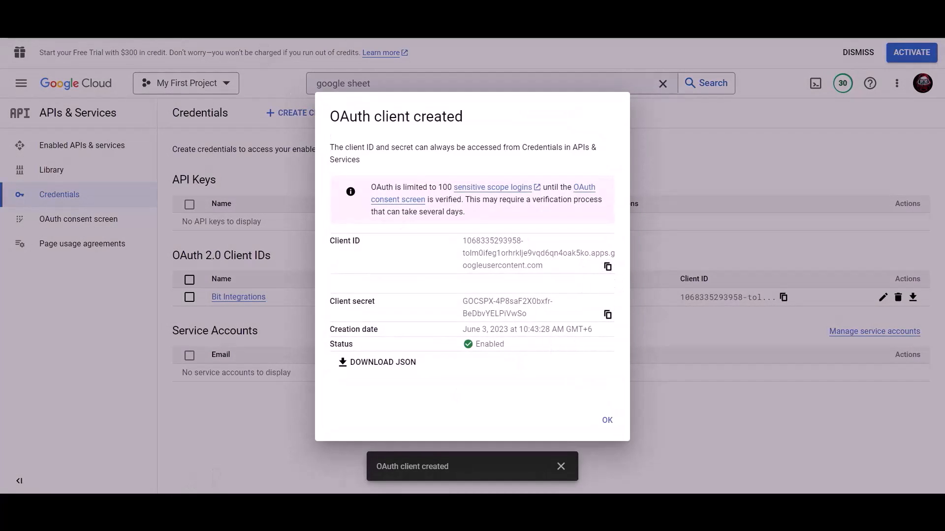
key("ctrl+Tab")
left_click(234, 384)
key("ctrl+v")
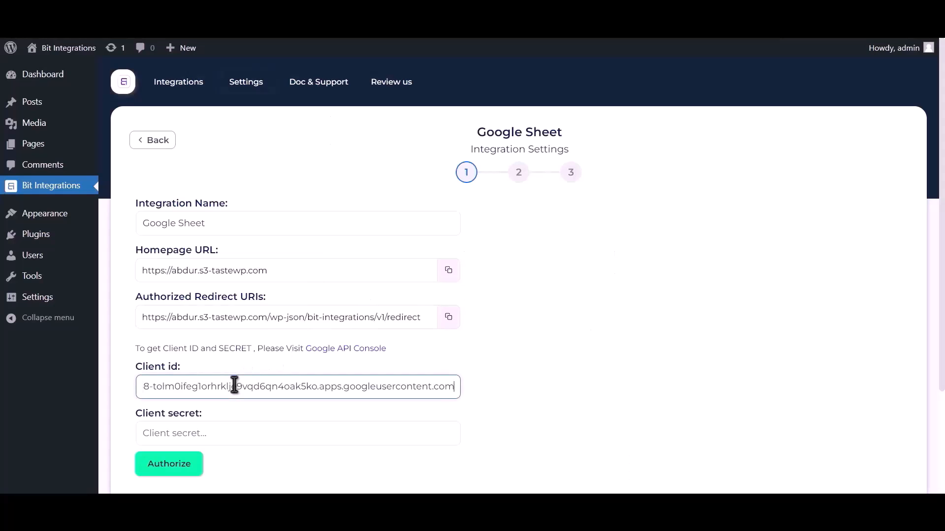
Step: Copy the OAuth client secret from Google Cloud into the Client secret field of the Google Sheet integration in Bit Integrations
key("ctrl+Tab")
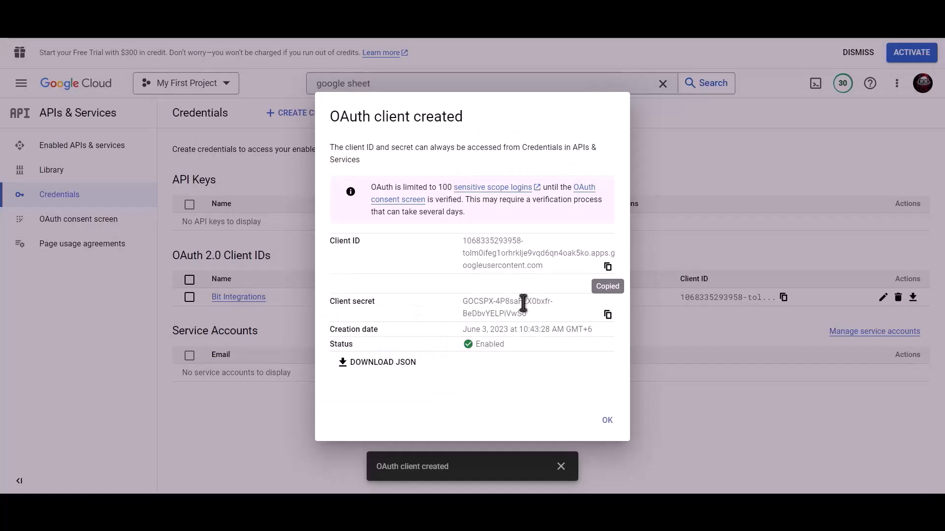
left_click(608, 315)
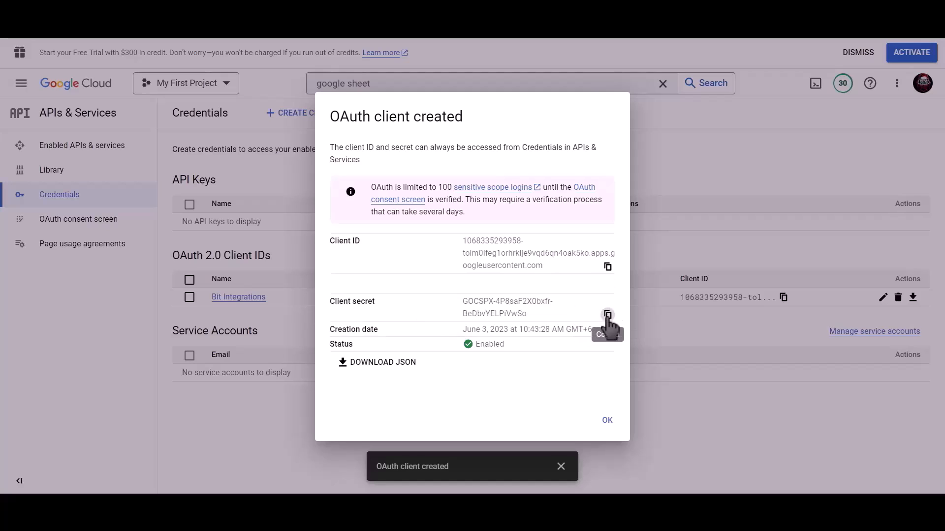
key("ctrl+Tab")
left_click(212, 431)
key("ctrl+v")
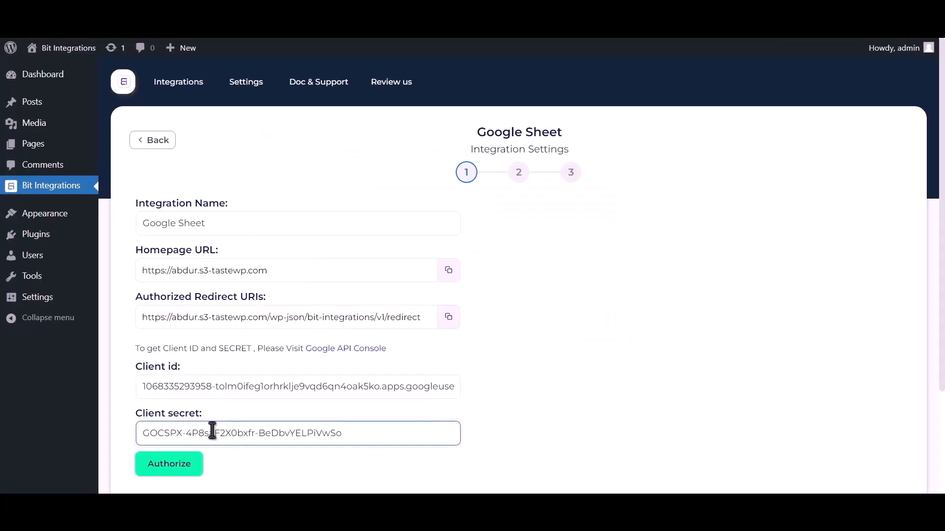
Step: Authorize the Google Sheet integration with the Google account, proceeding past the unverified-app warning and granting s3-tastewp.com access to Google Drive files
left_click(175, 466)
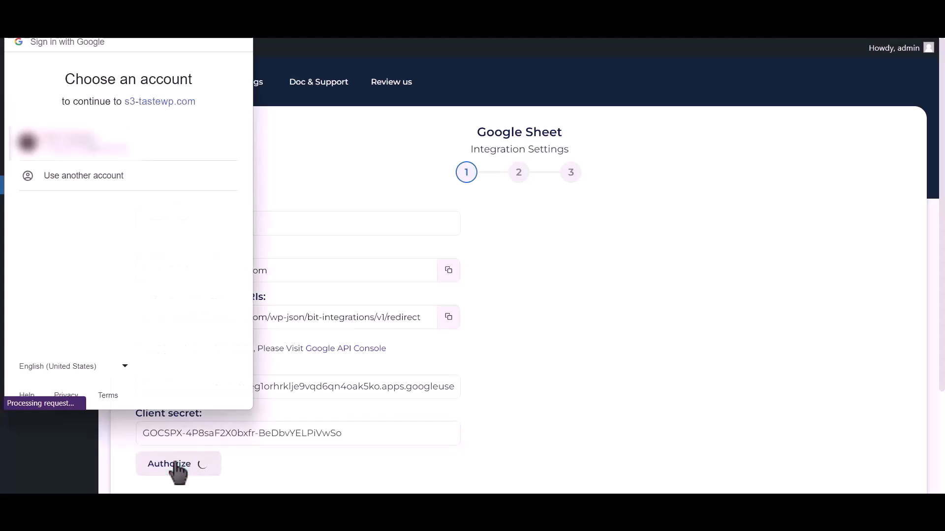
left_click(117, 148)
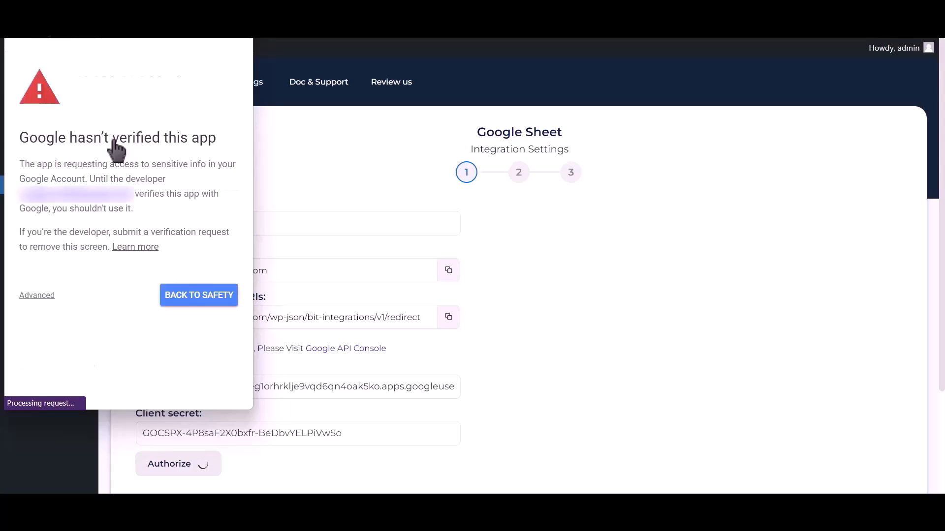
left_click(41, 296)
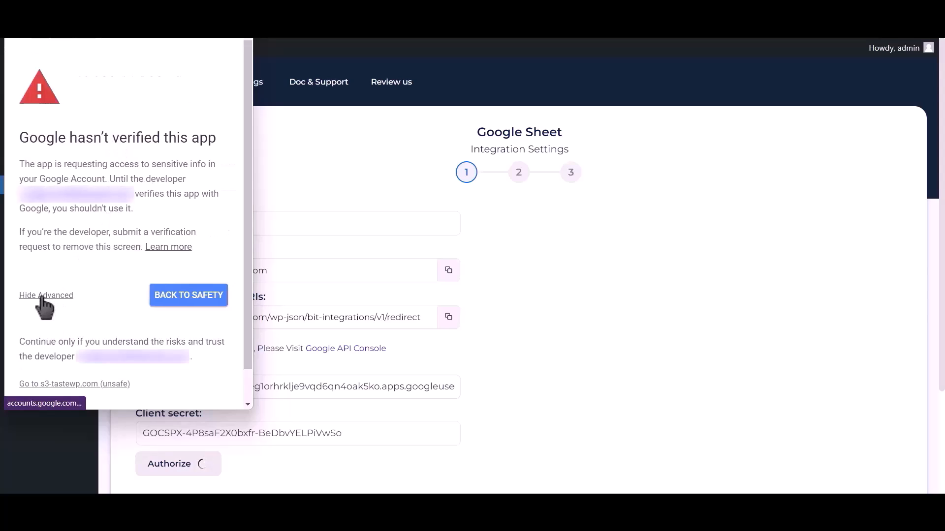
left_click(71, 384)
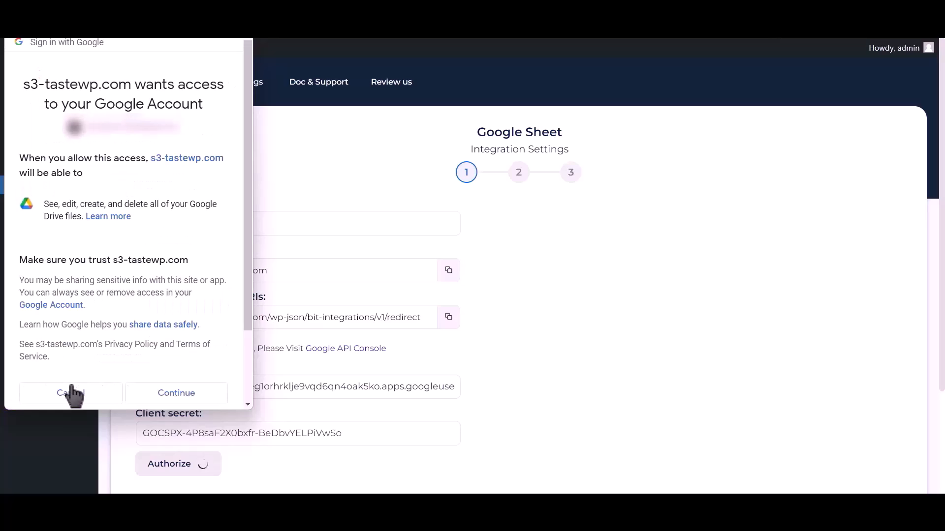
left_click(177, 393)
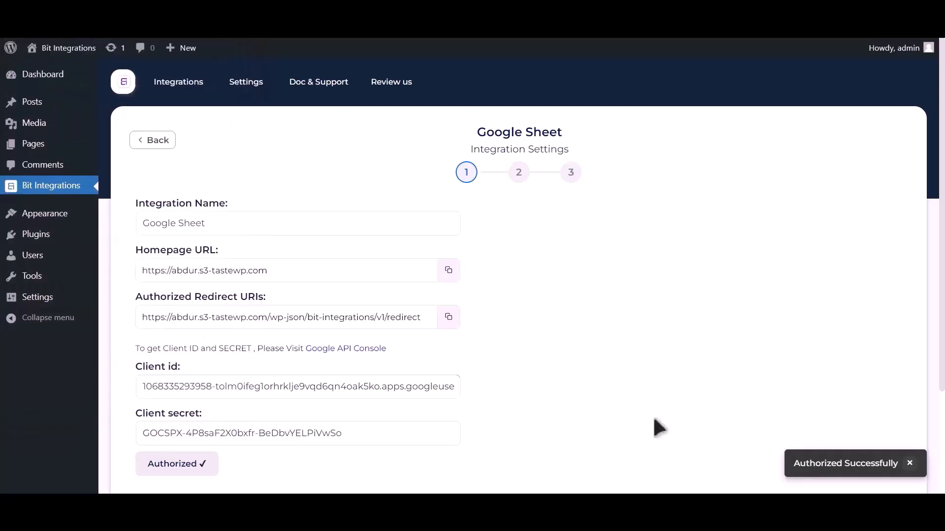
left_click(895, 465)
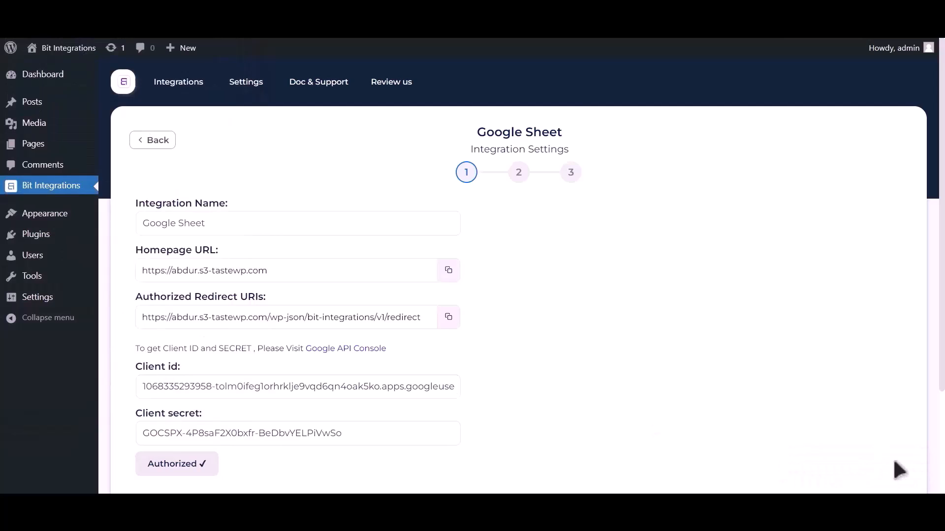
Step: Continue to the second integration step and choose the spreadsheet Post_Google_Sheet with worksheet Sheet1
scroll(674, 342, "down", 3)
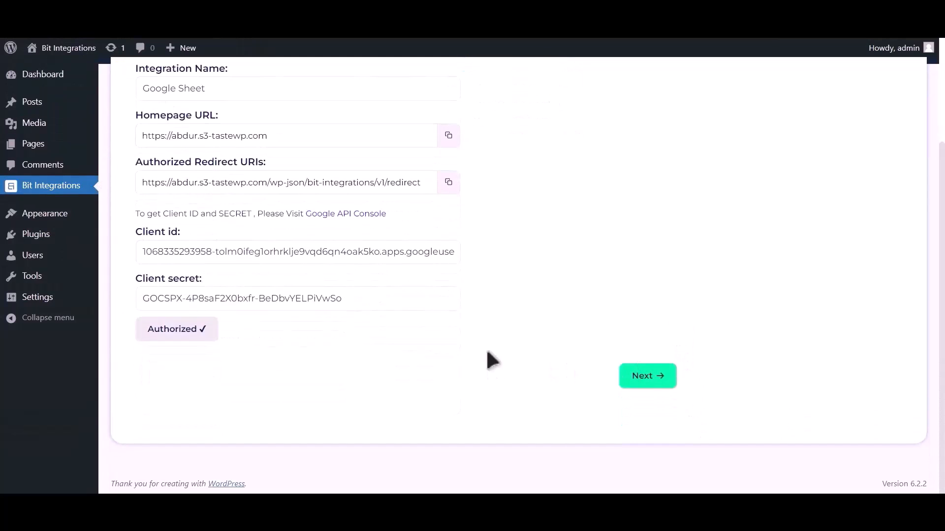
left_click(648, 378)
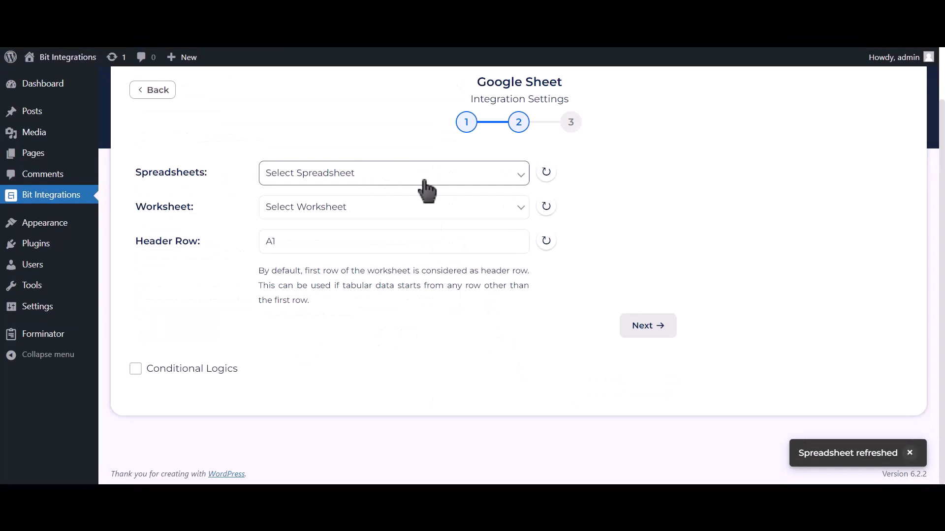
left_click(441, 180)
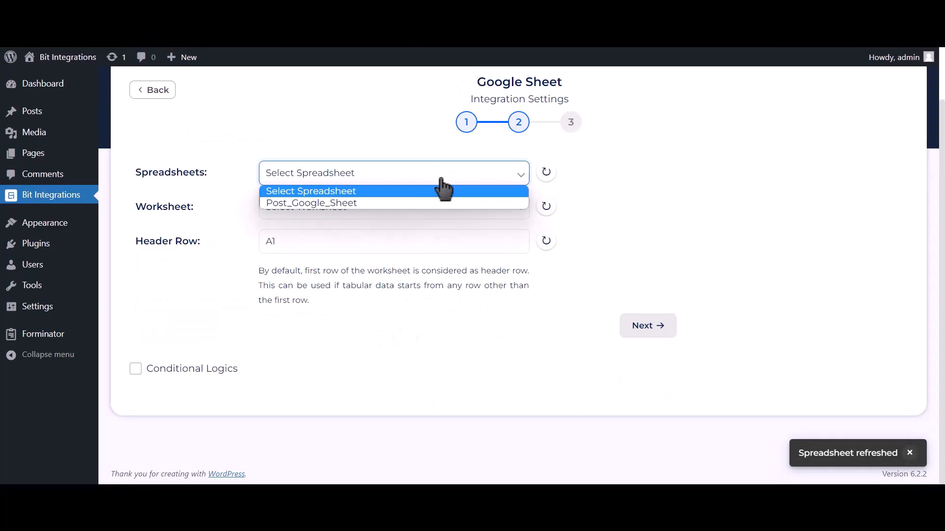
left_click(415, 203)
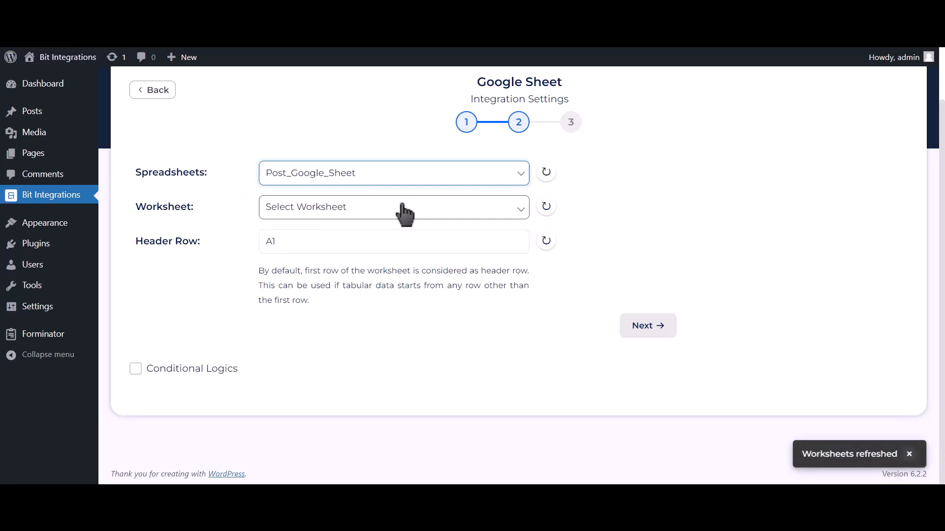
left_click(402, 211)
left_click(347, 238)
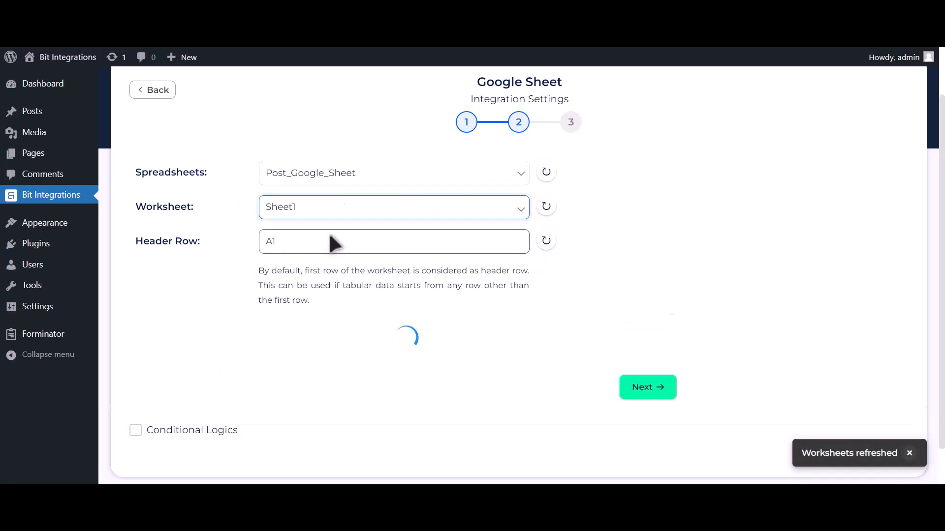
left_click(331, 236)
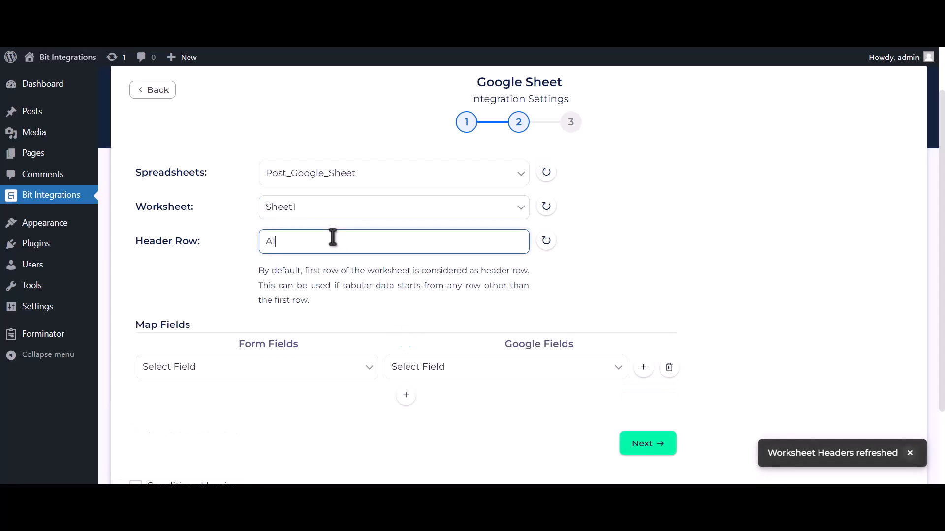
Step: Map the form field Name-1 to the Google field Name
scroll(351, 282, "down", 1)
scroll(349, 284, "down", 1)
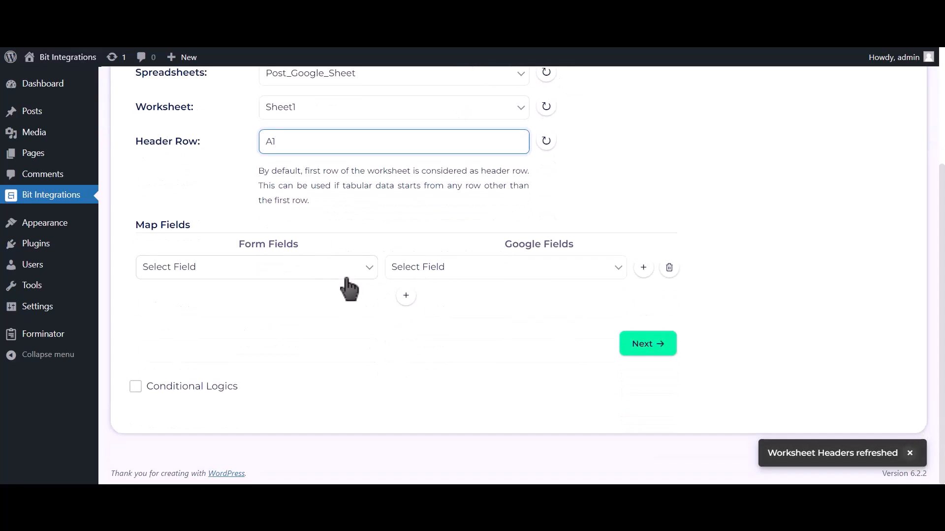
left_click(416, 271)
left_click(414, 297)
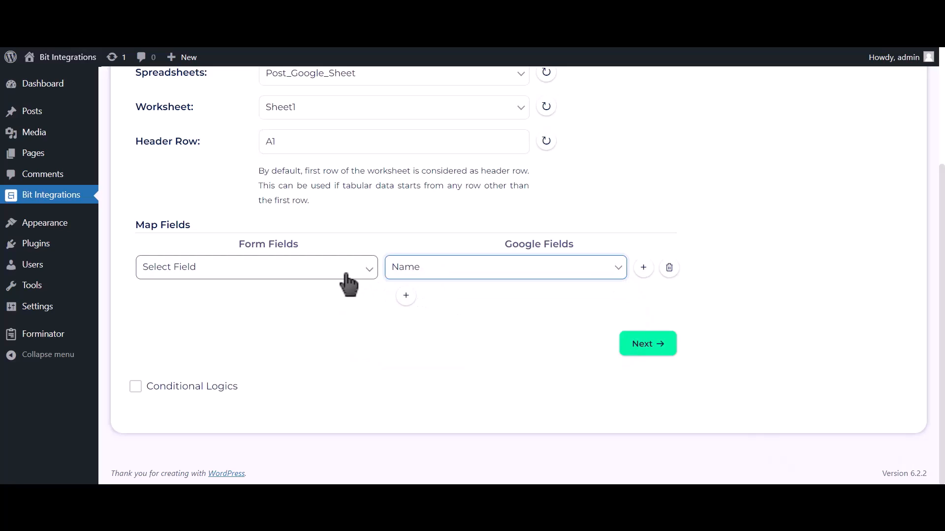
left_click(344, 272)
left_click(274, 309)
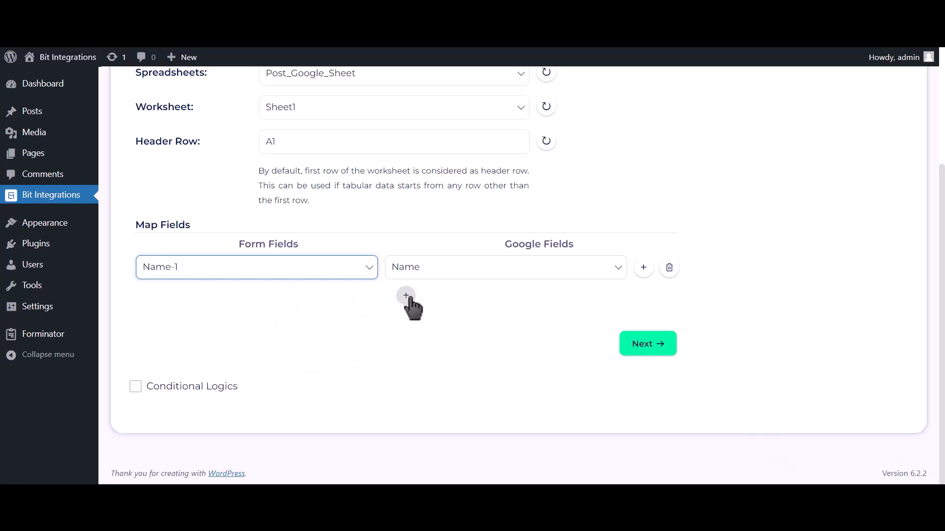
Step: Add a second field mapping from the form field Email Address-1 to the Google field Email Address
left_click(406, 295)
left_click(427, 299)
left_click(424, 339)
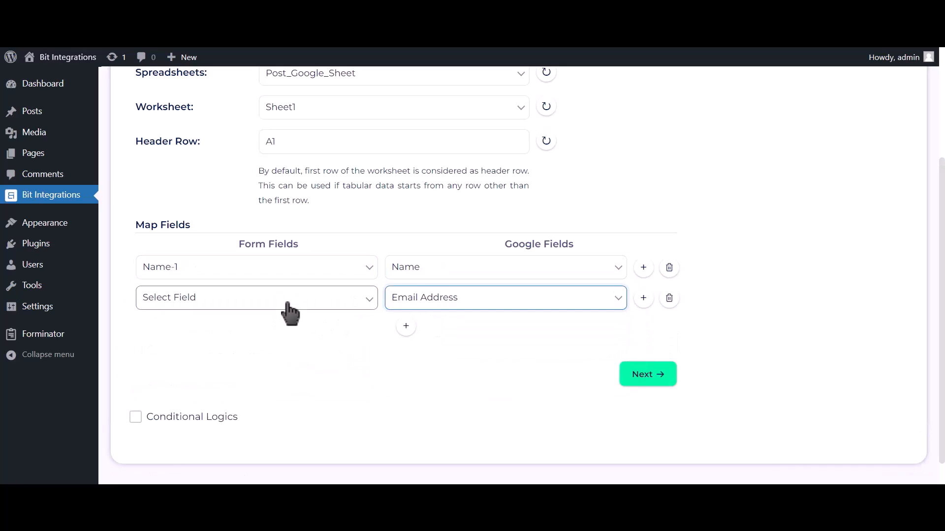
left_click(291, 301)
left_click(256, 351)
Step: Add a third field mapping from the form field Phone Number-1 to the Google field Phone Number
left_click(405, 325)
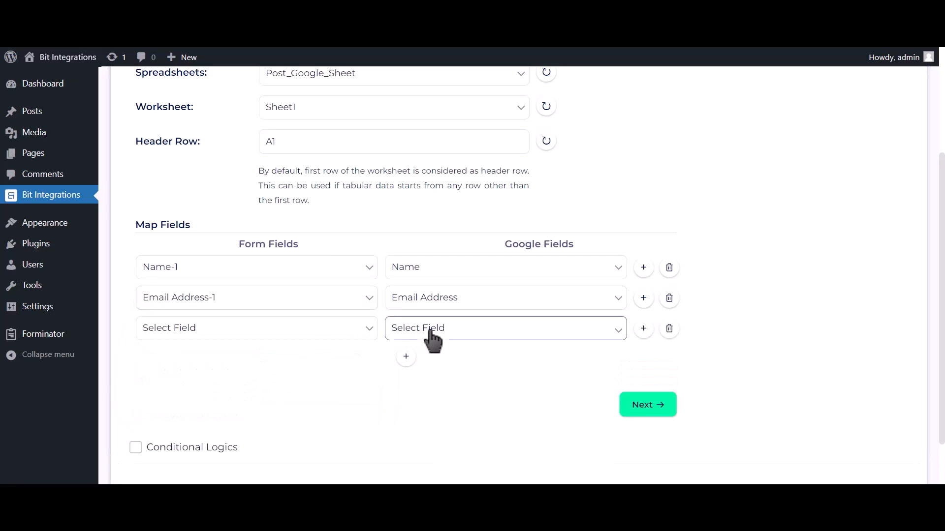
left_click(421, 329)
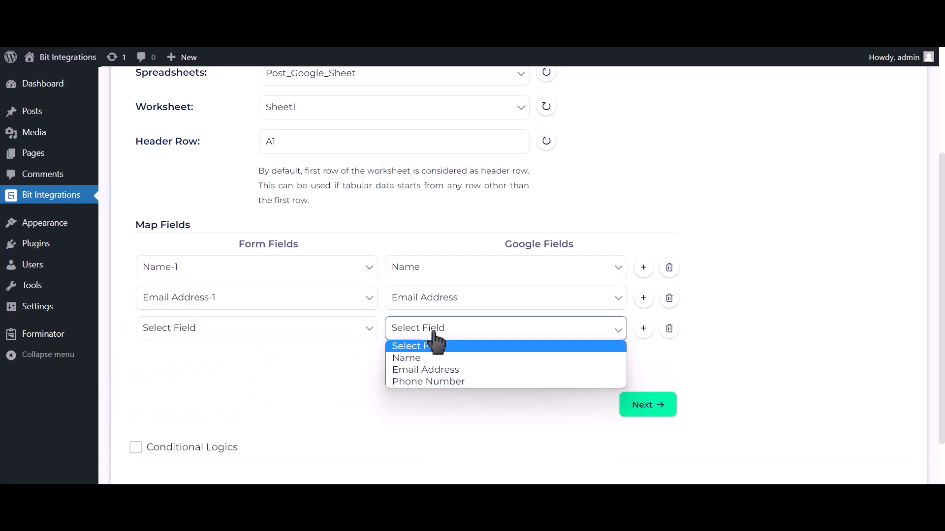
left_click(436, 381)
left_click(347, 339)
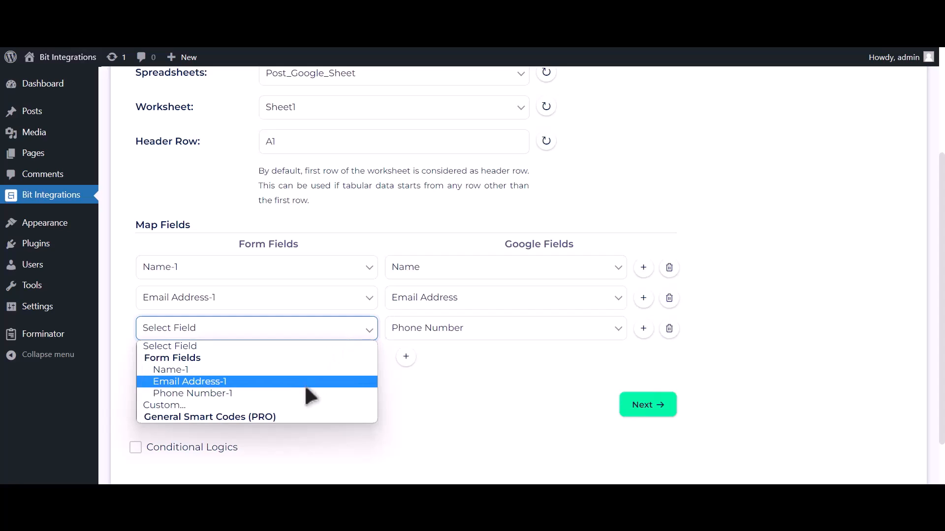
left_click(306, 391)
scroll(261, 385, "down", 2)
left_click(206, 386)
scroll(228, 382, "down", 2)
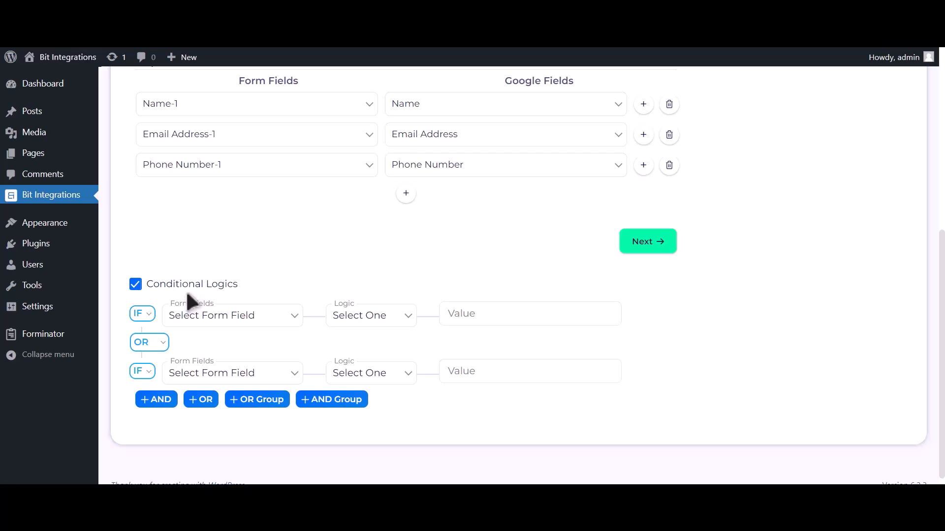
left_click(186, 290)
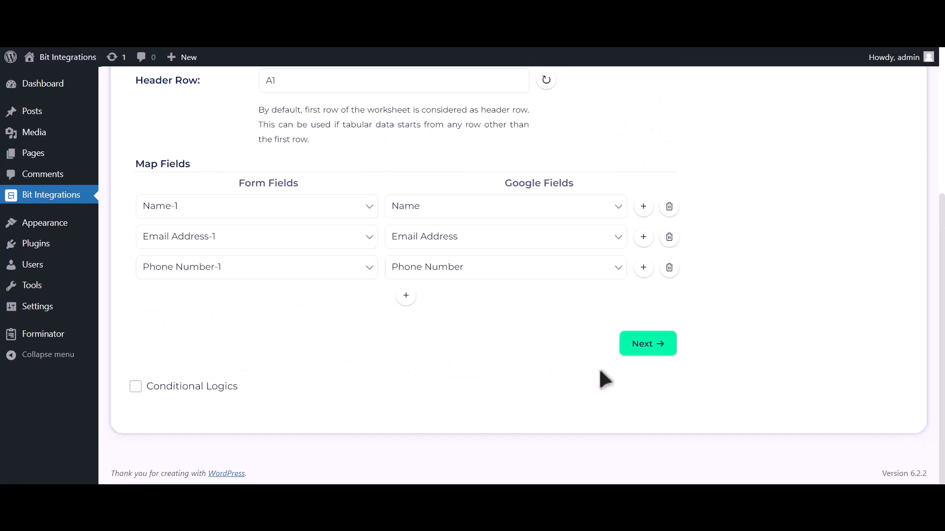
Step: Proceed to the final integration step, then finish and save the Google Sheet integration
left_click(648, 346)
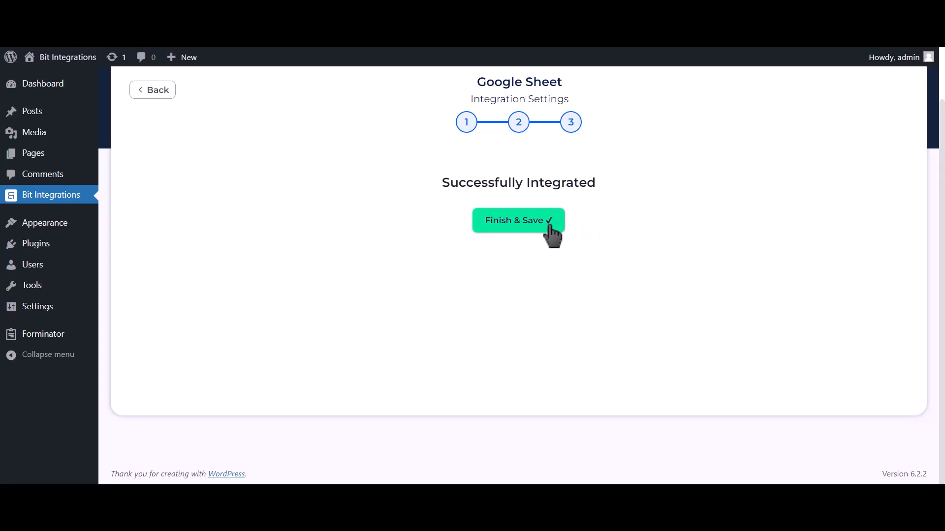
left_click(550, 227)
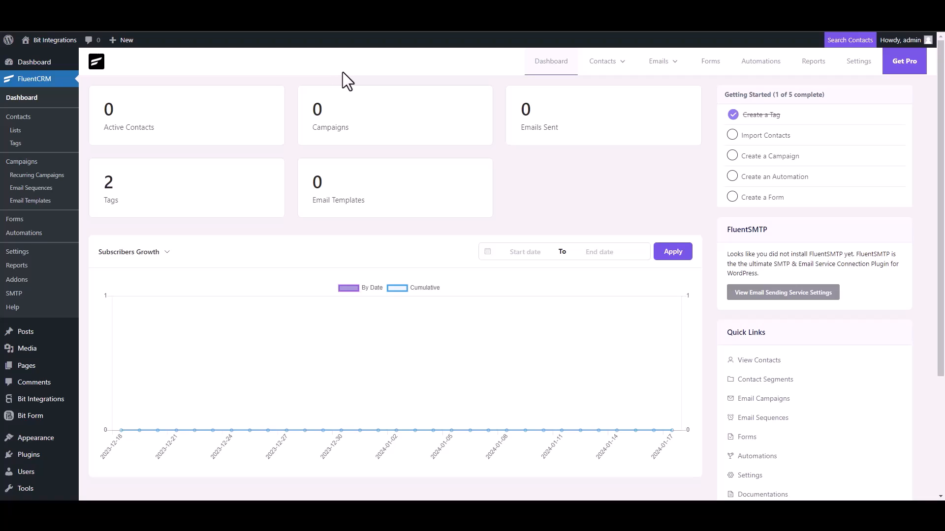
Step: In FluentCRM, create a new contact with the first name "Bit Integrations", the contact's e-mail address and a phone number
left_click(610, 65)
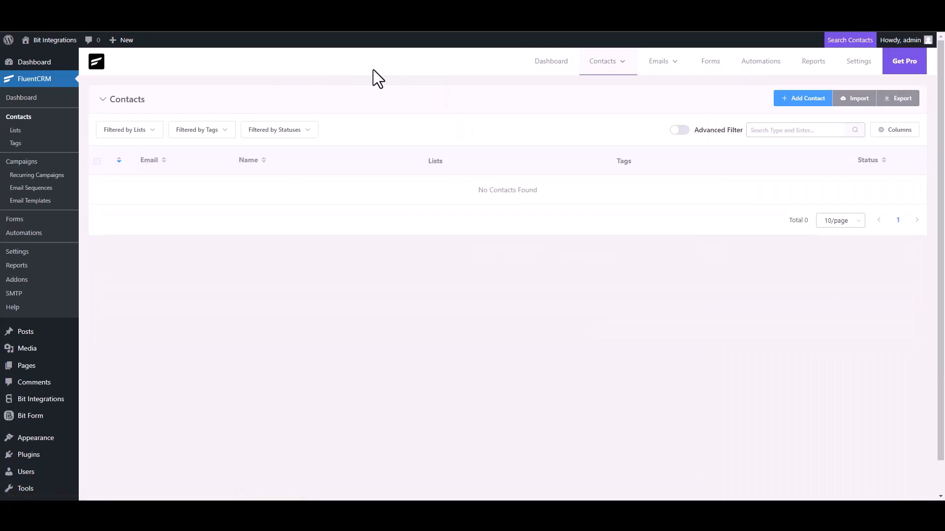
left_click(798, 101)
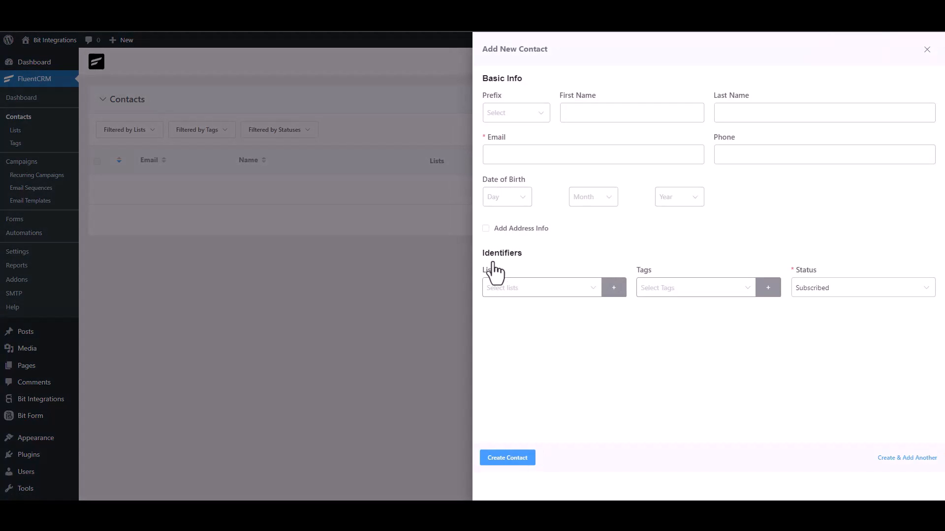
left_click(600, 118)
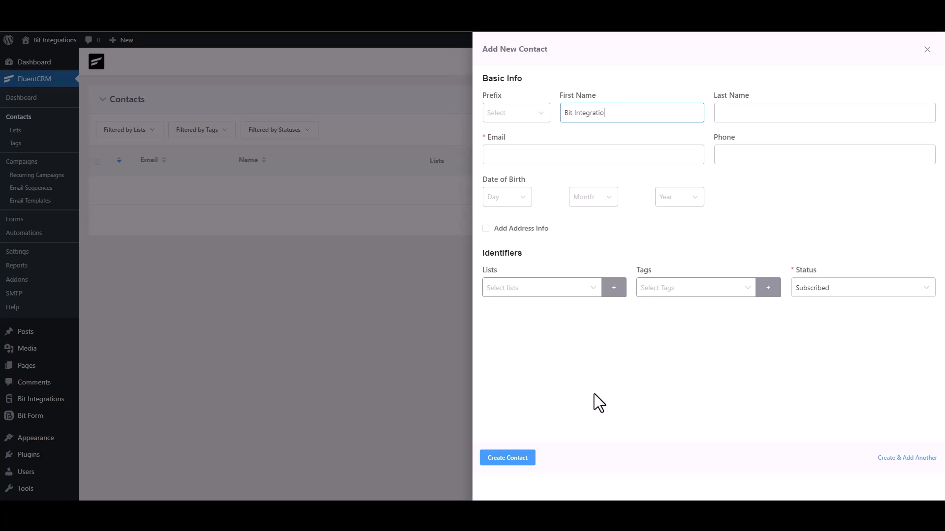
left_click(561, 153)
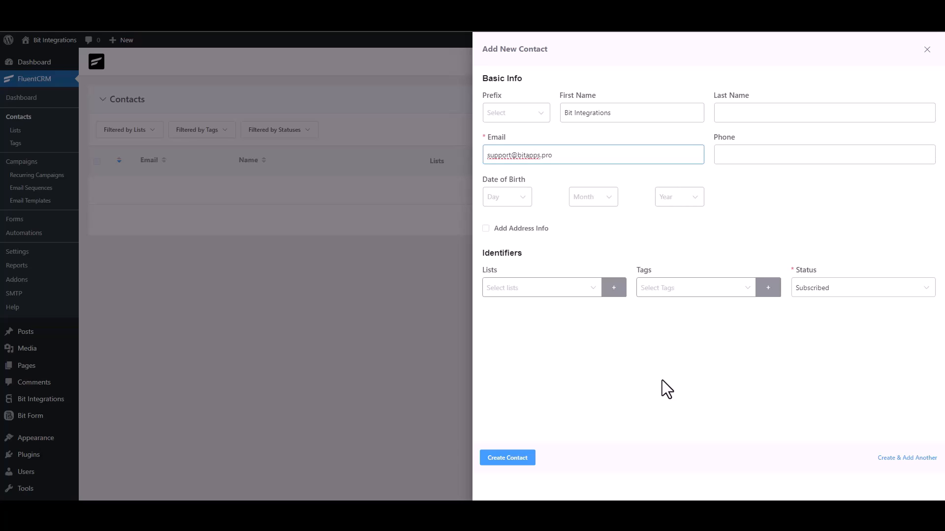
left_click(767, 151)
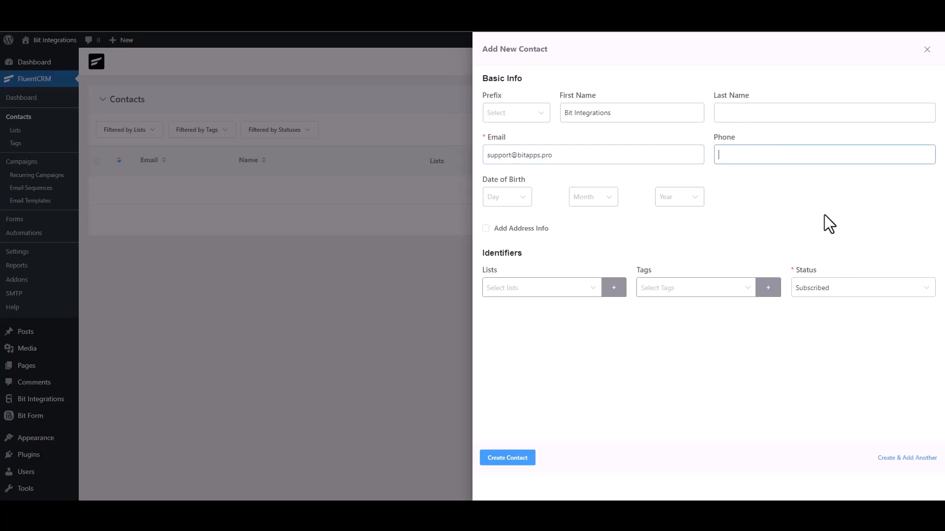
type("444555666")
left_click(517, 459)
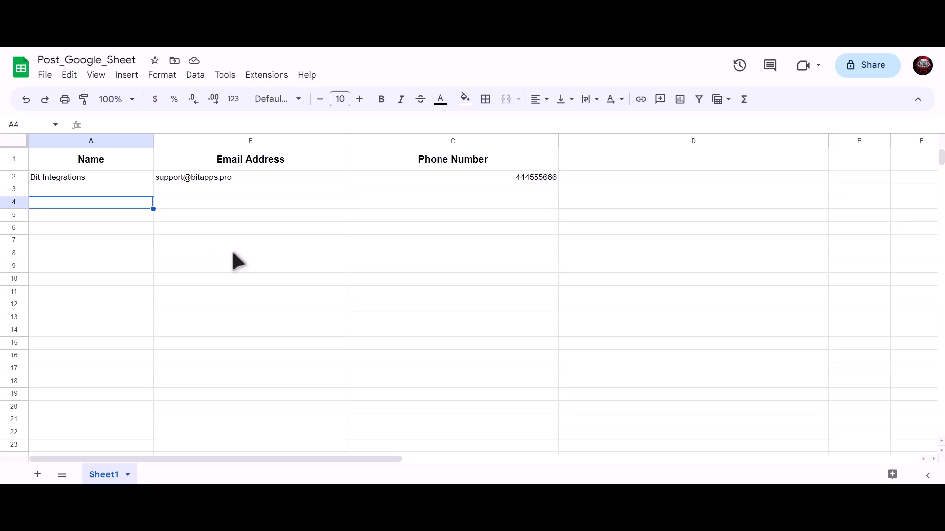
Step: Check the new contact's name, e-mail address and phone number in row 2 of Sheet1 in Post_Google_Sheet
key("Up")
key("Up")
left_click(200, 185)
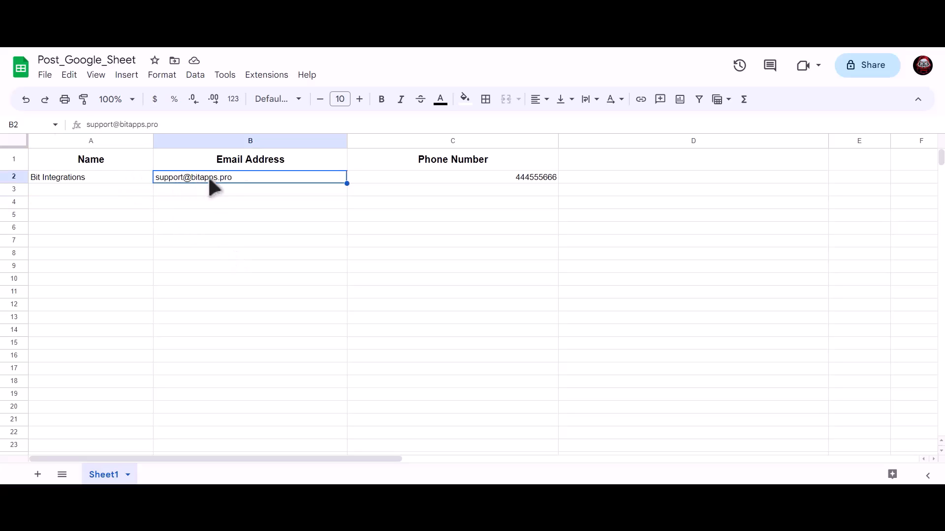
left_click(448, 185)
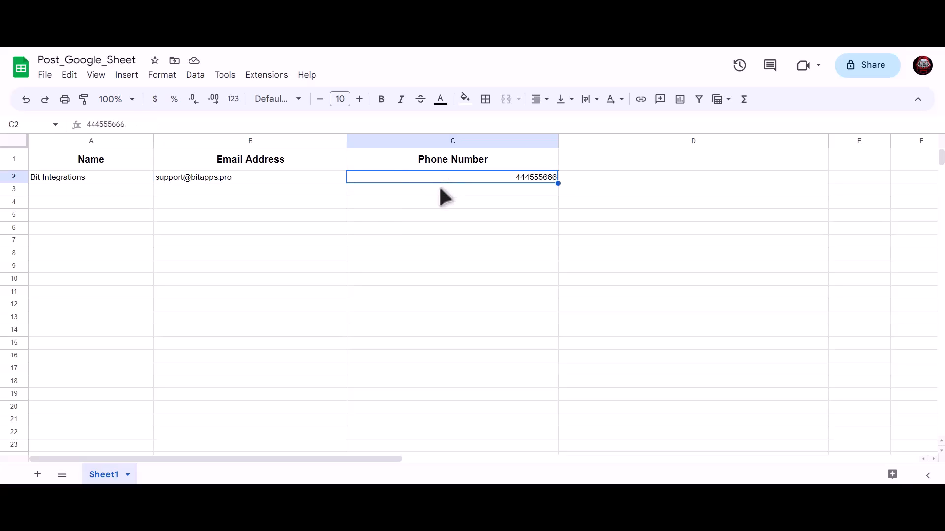
left_click(274, 228)
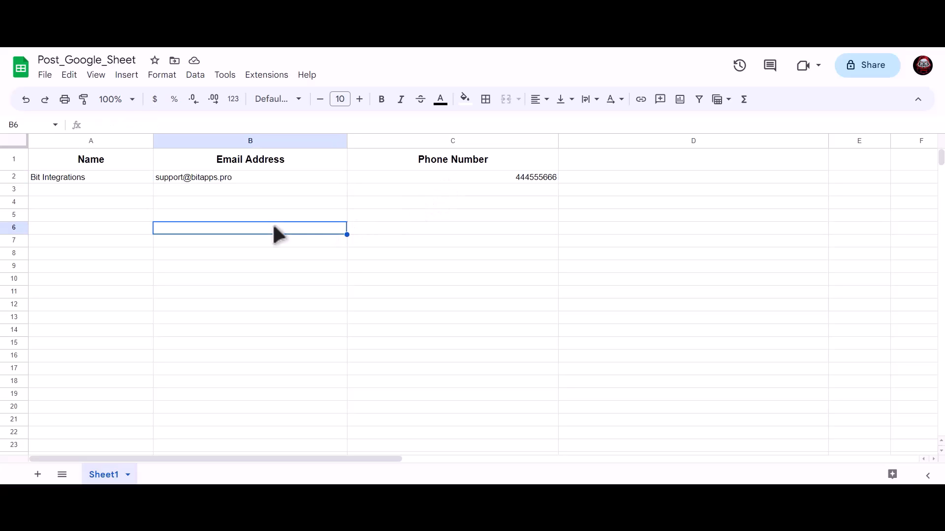